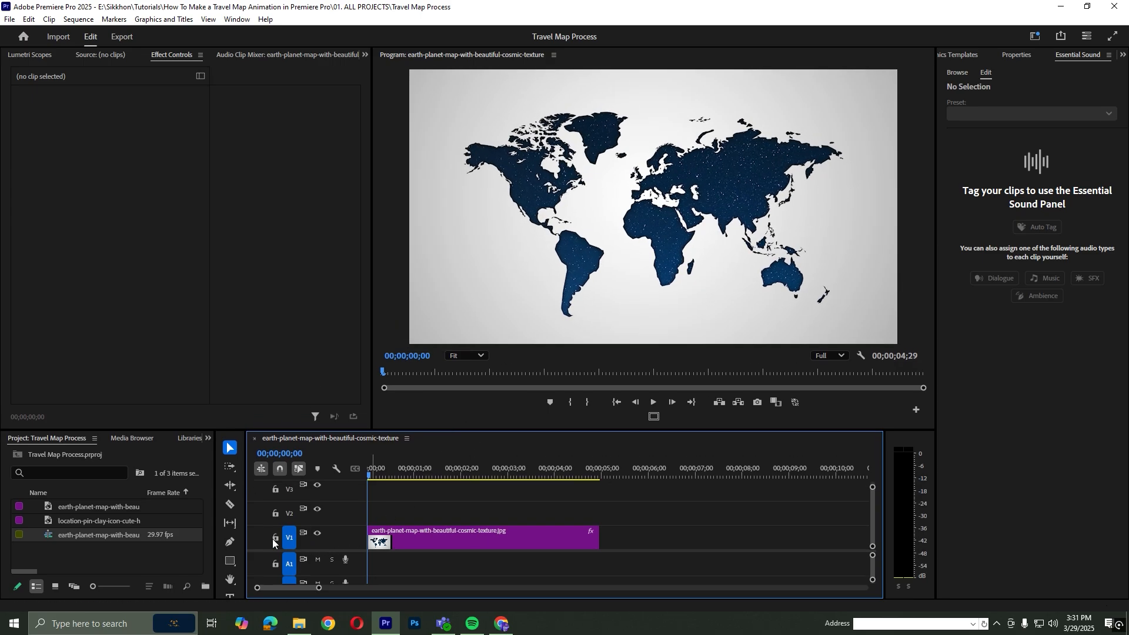
Draw a curved Pen tool path arcing from the west coast of North America to East Africa on the map
click(230, 541)
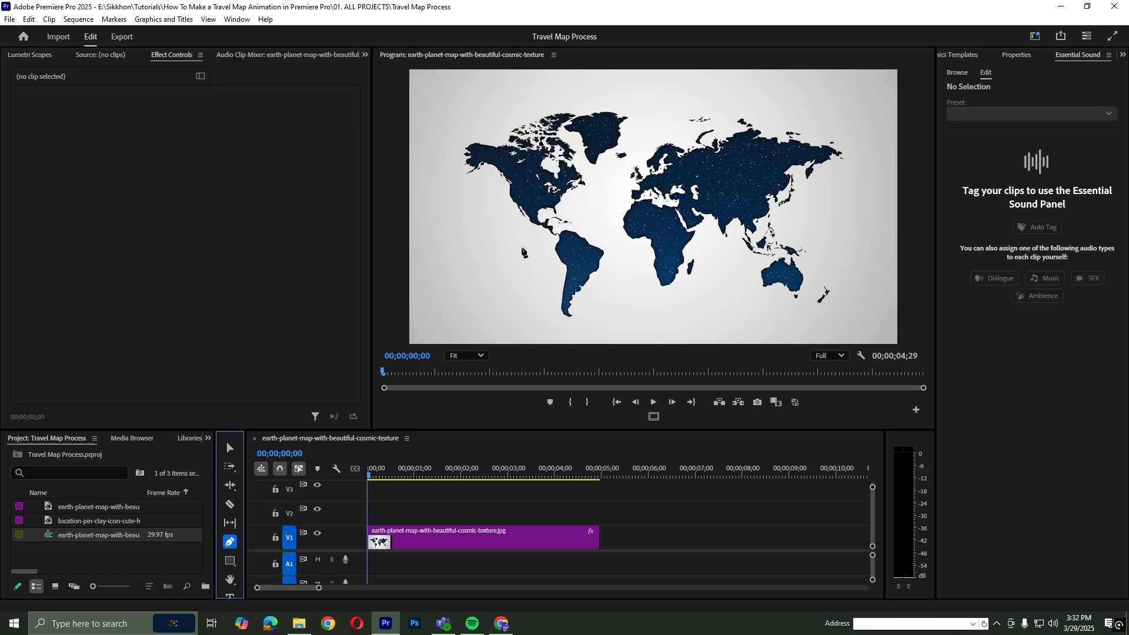
click(516, 200)
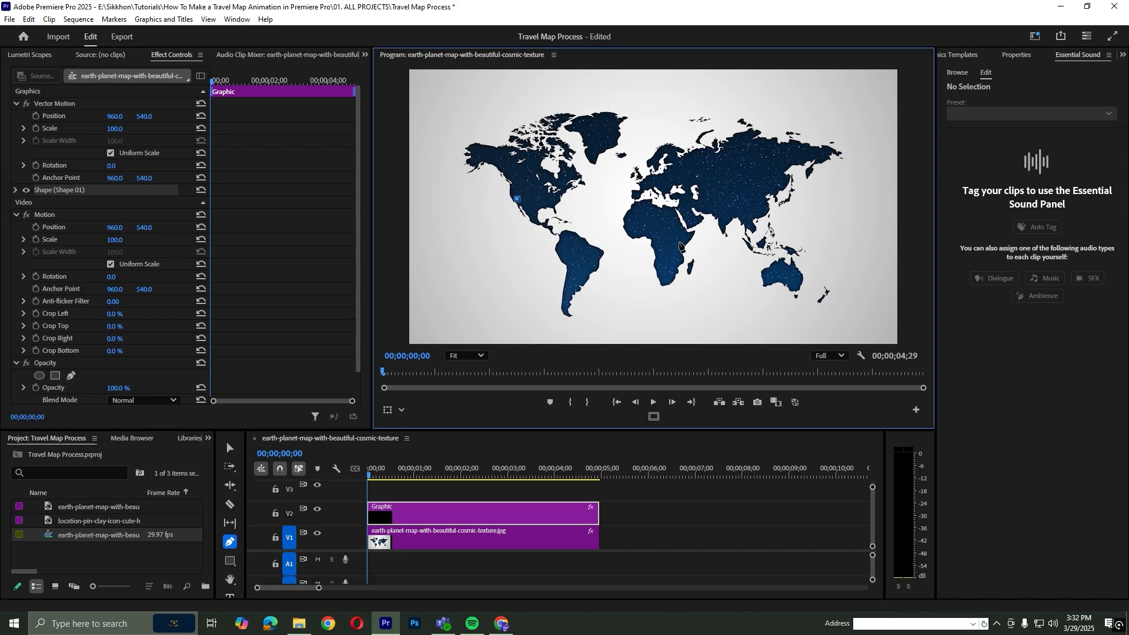
click(679, 243)
drag(680, 243, 739, 316)
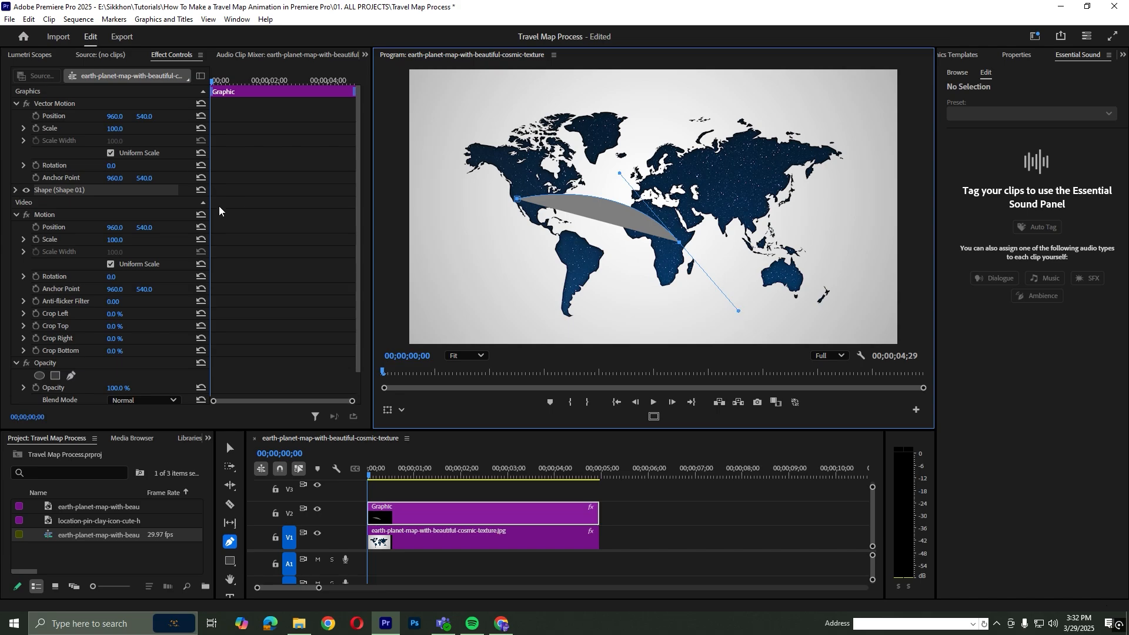
Turn off the path's fill and enable a 12-wide stroke aligned to Center
click(16, 190)
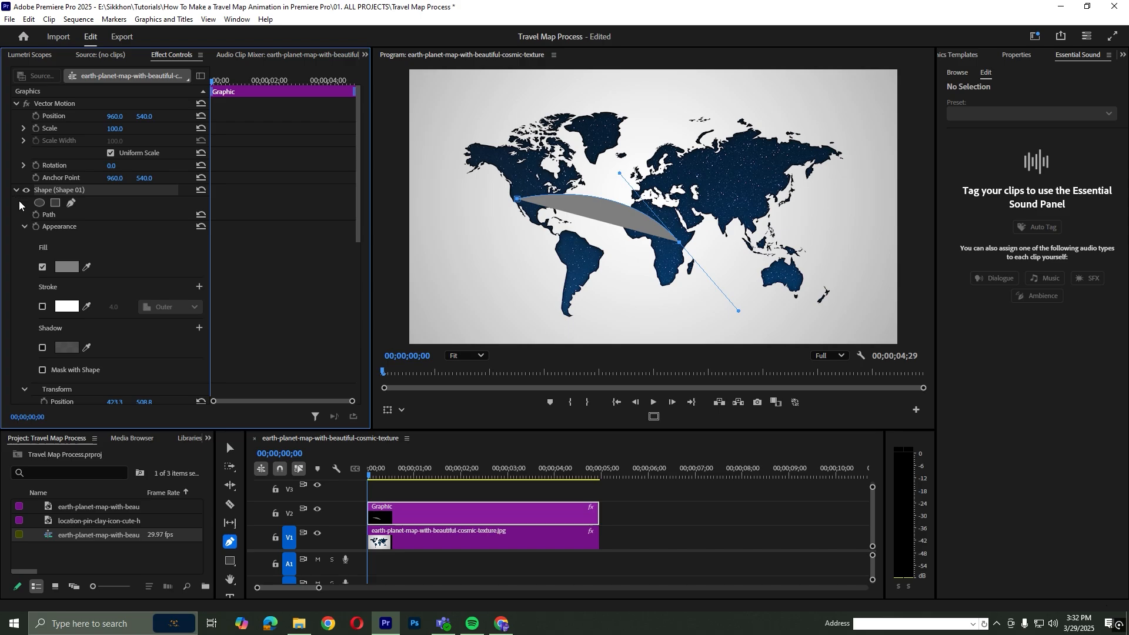
click(42, 267)
click(42, 306)
mouse_move(114, 307)
mouse_down()
mouse_move(127, 308)
mouse_move(115, 308)
mouse_up()
click(174, 308)
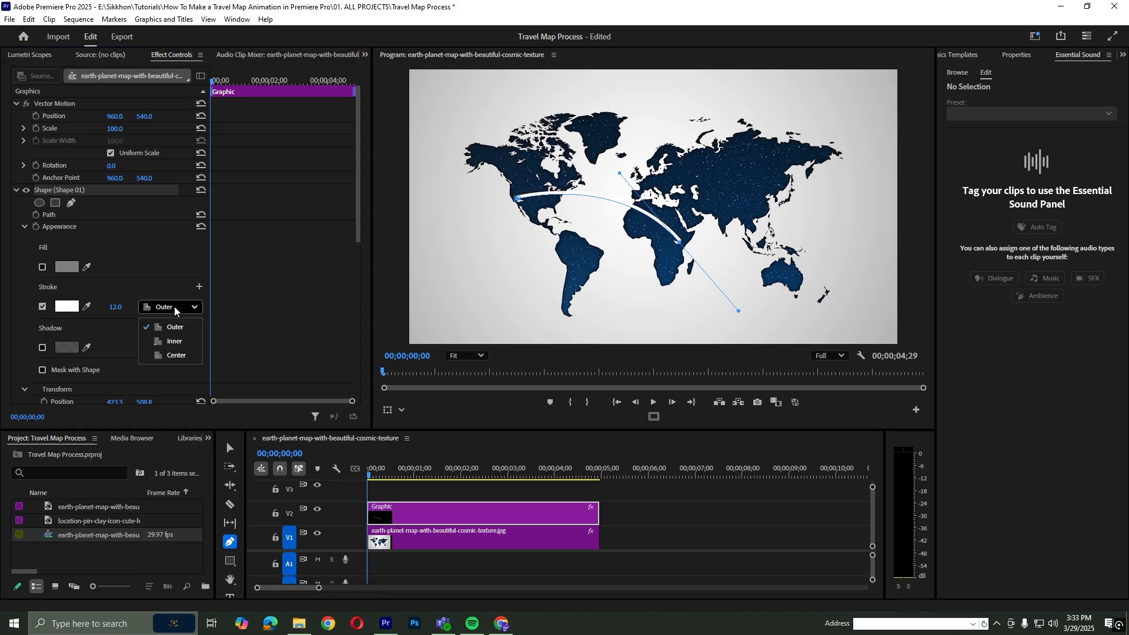
click(176, 342)
click(176, 308)
click(176, 355)
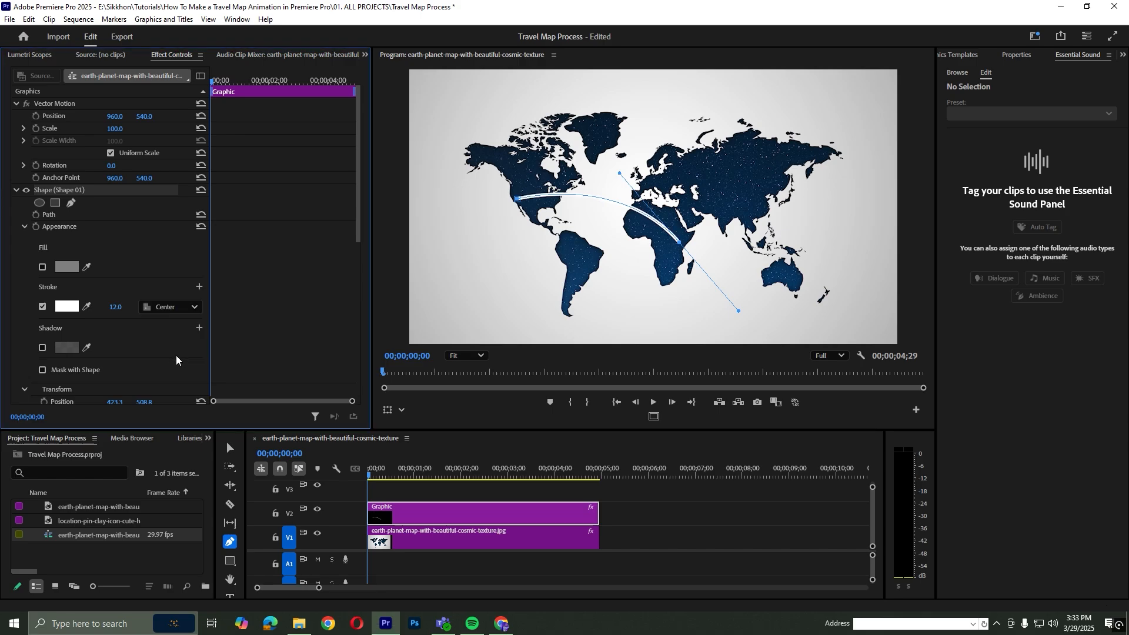
Change the path's stroke colour to orange and set the stroke width to 14
click(67, 306)
mouse_move(590, 297)
mouse_down()
mouse_move(592, 355)
mouse_move(591, 238)
mouse_up()
click(553, 376)
click(640, 407)
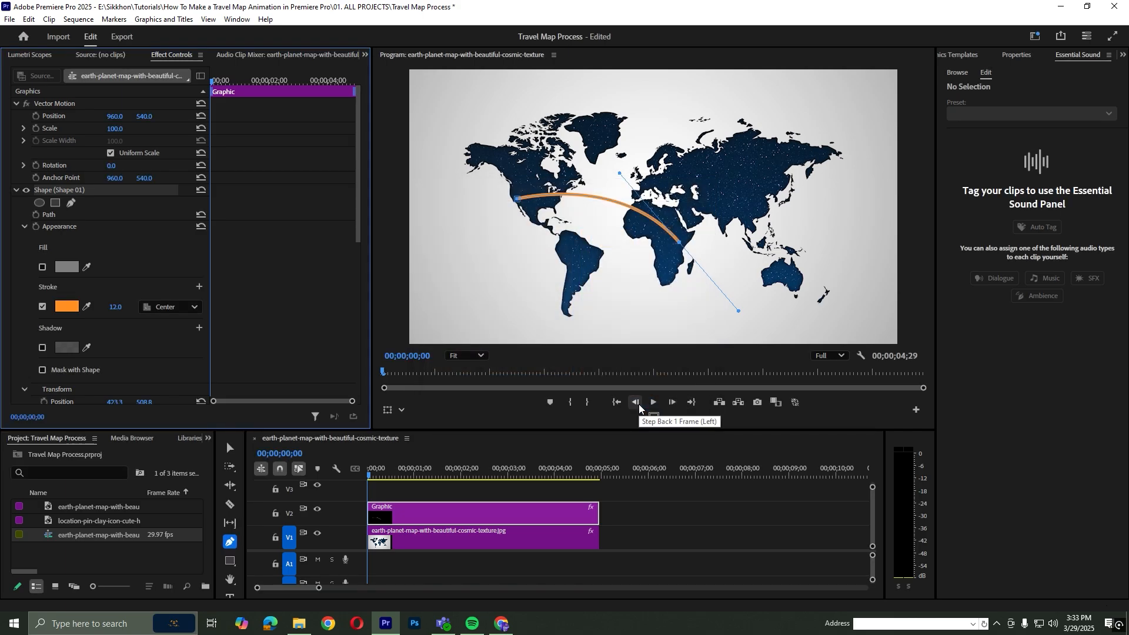
click(120, 306)
text(14)
key(Return)
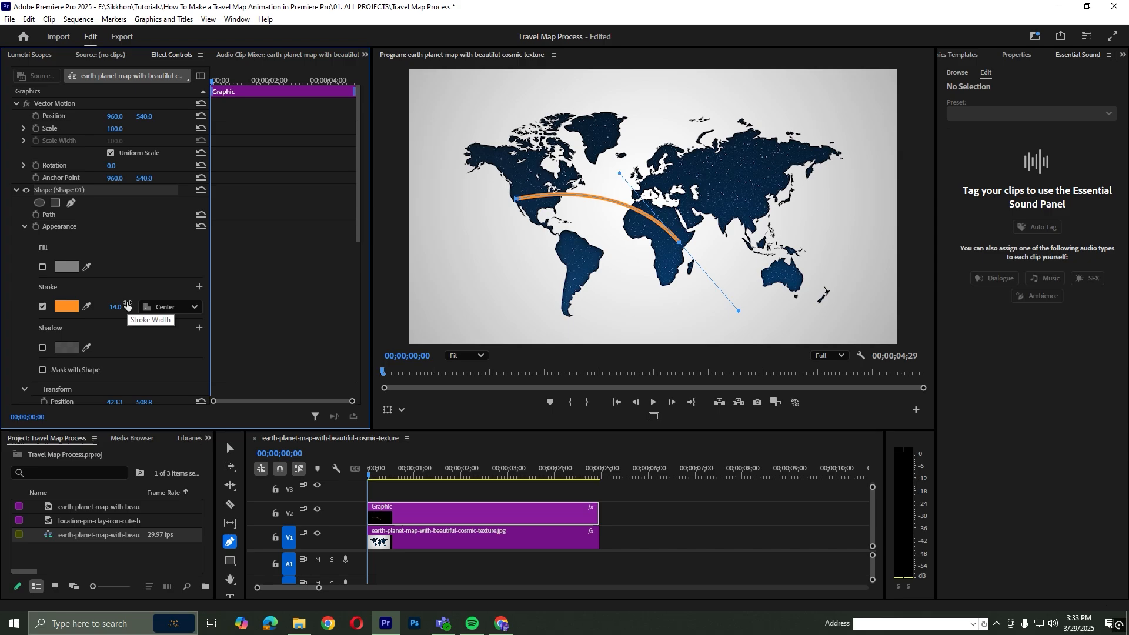
Change the path's stroke colour to yellow (FFE721) and deselect the graphic
click(66, 306)
drag(586, 256, 587, 253)
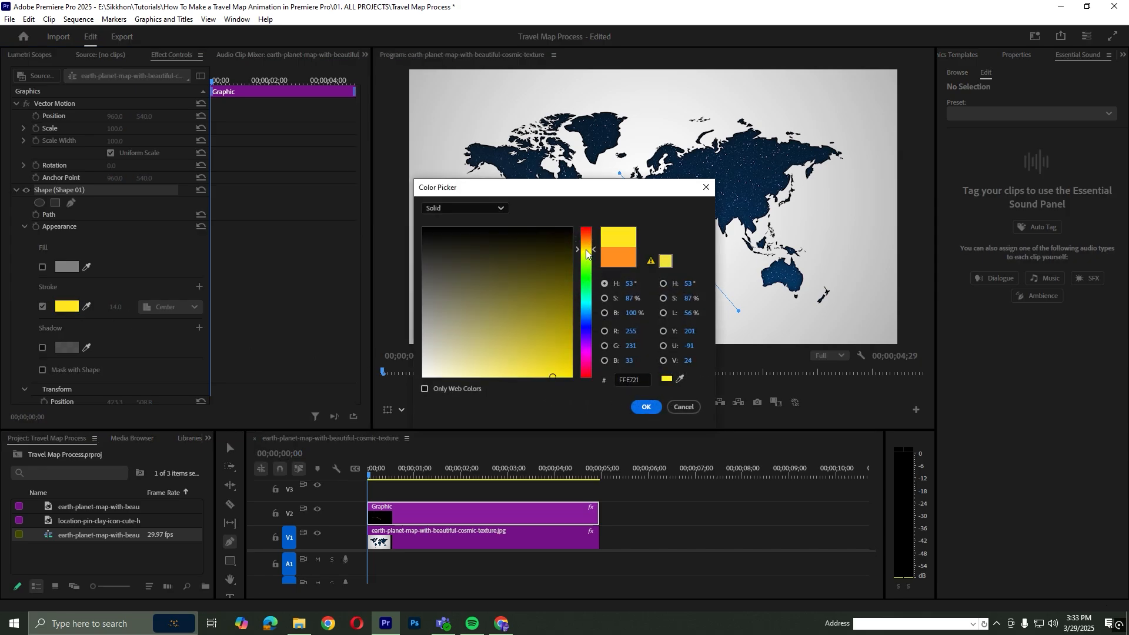
click(646, 407)
click(474, 485)
key(v)
Find the Crop video effect and apply it to the Graphic clip on V2
drag(297, 431, 298, 387)
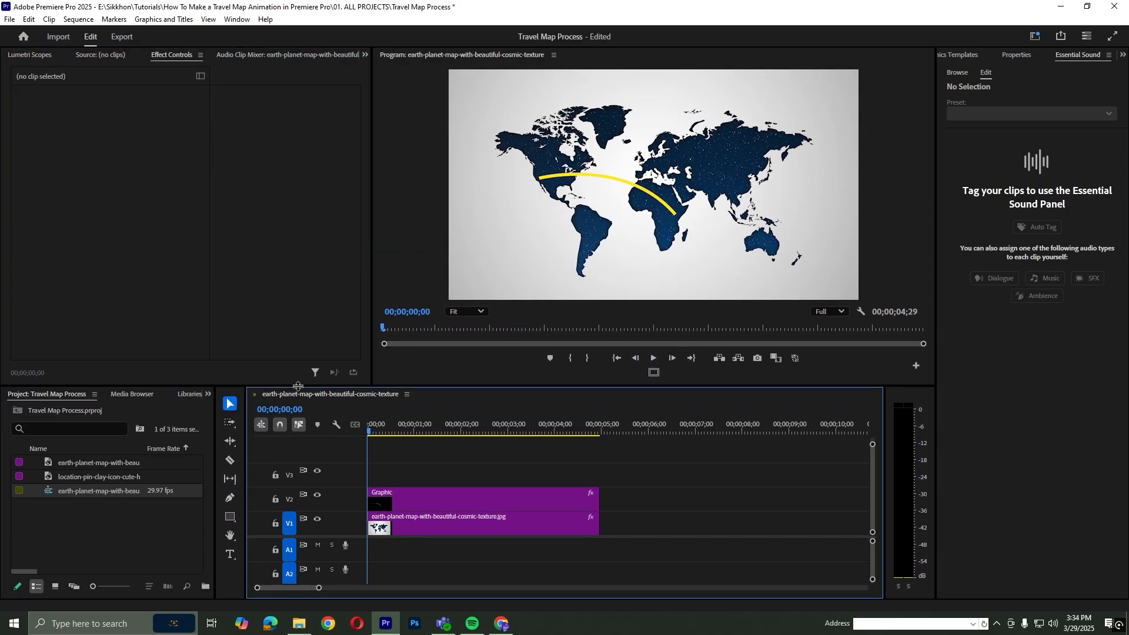
click(208, 394)
click(223, 469)
click(88, 413)
text(cro)
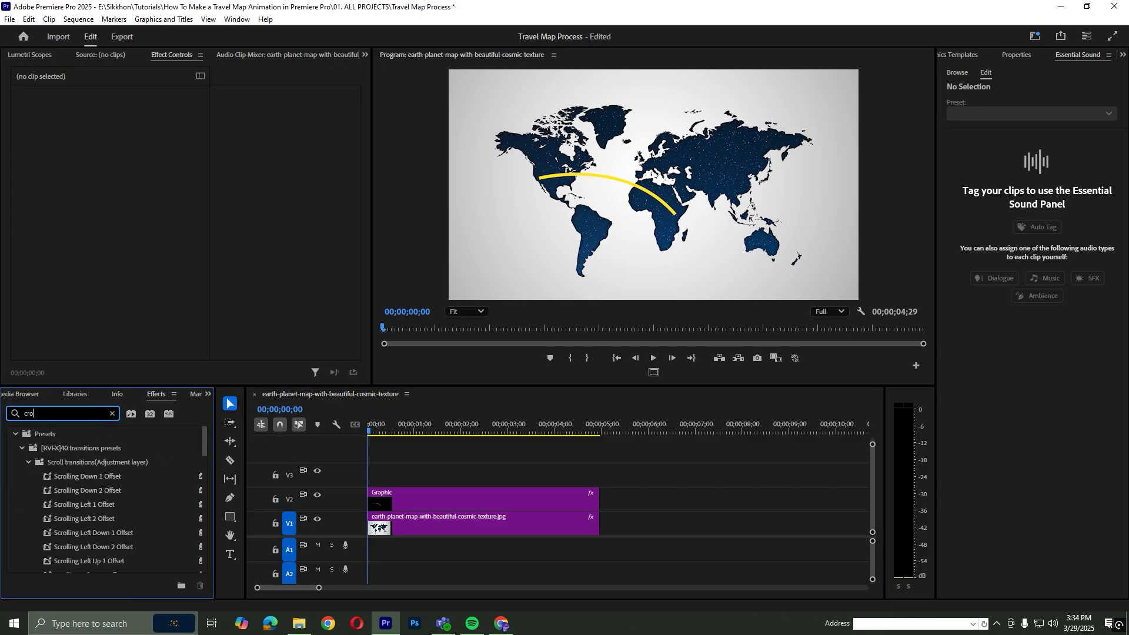
text(p)
drag(56, 518, 413, 501)
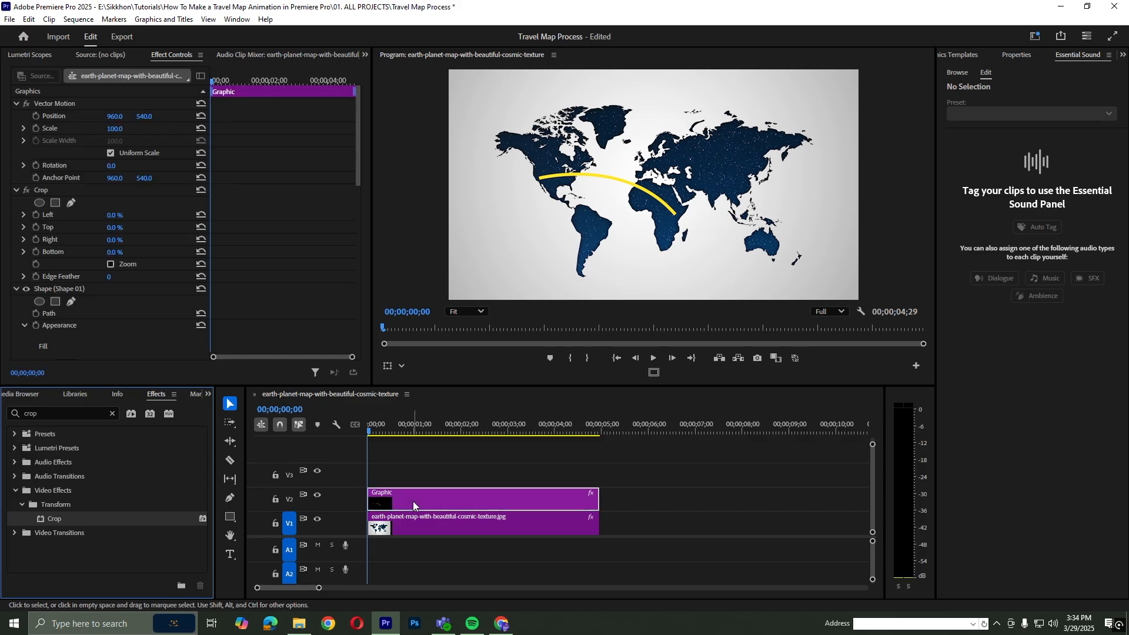
Add a Crop Right keyframe at 00;00;00;05 and set its value to 80%
click(35, 239)
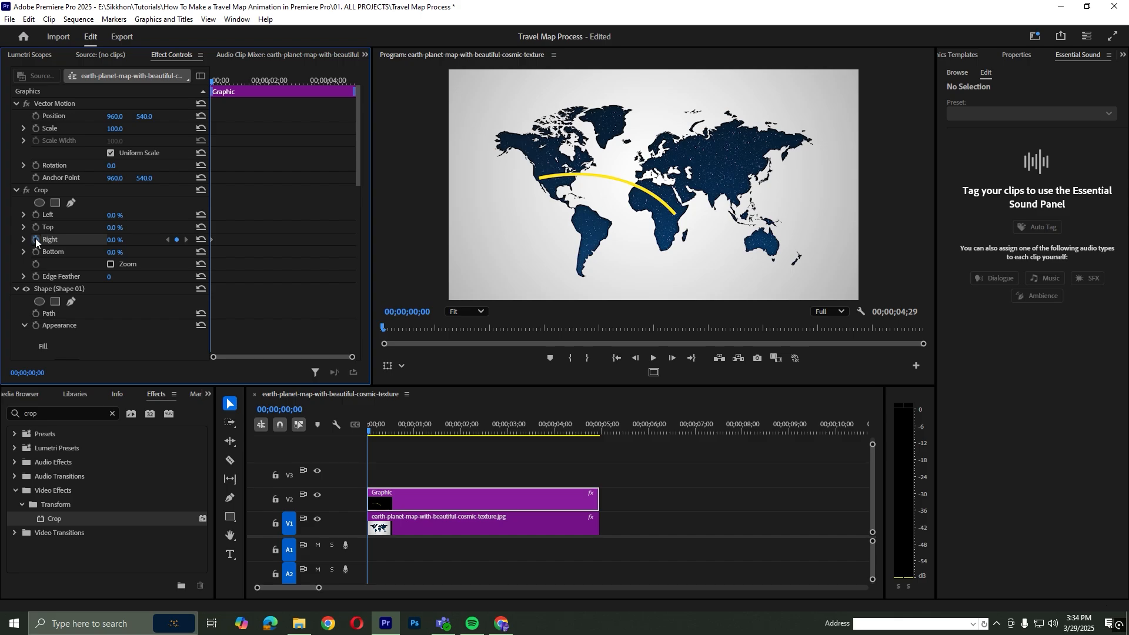
drag(212, 238, 212, 239)
click(416, 492)
key(shift+Right)
click(213, 239)
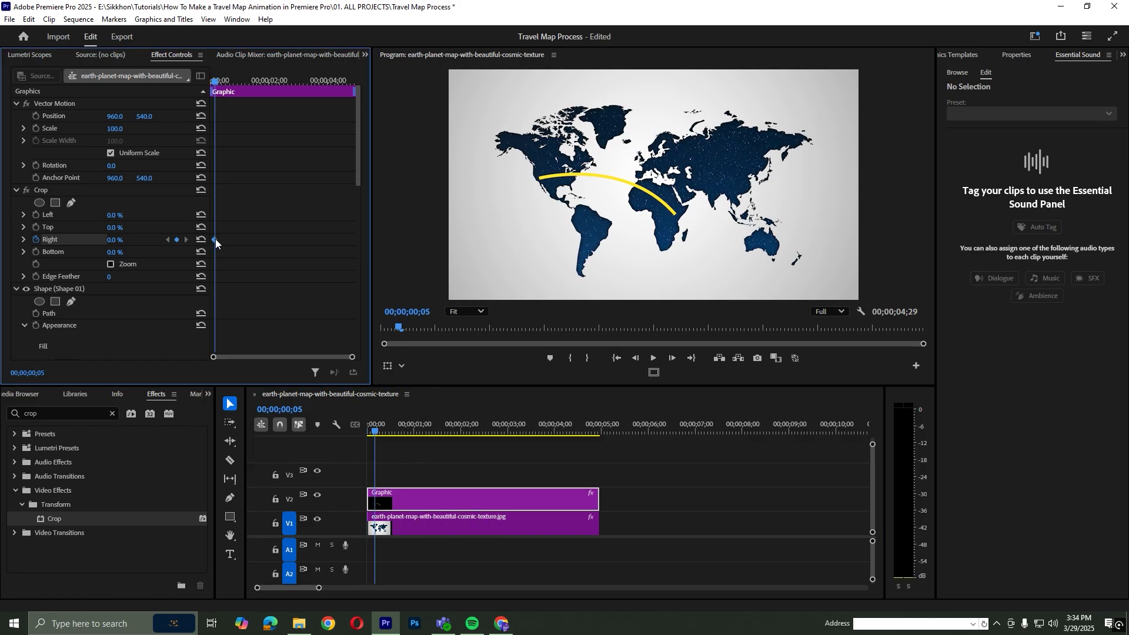
click(115, 240)
text(76)
key(Return)
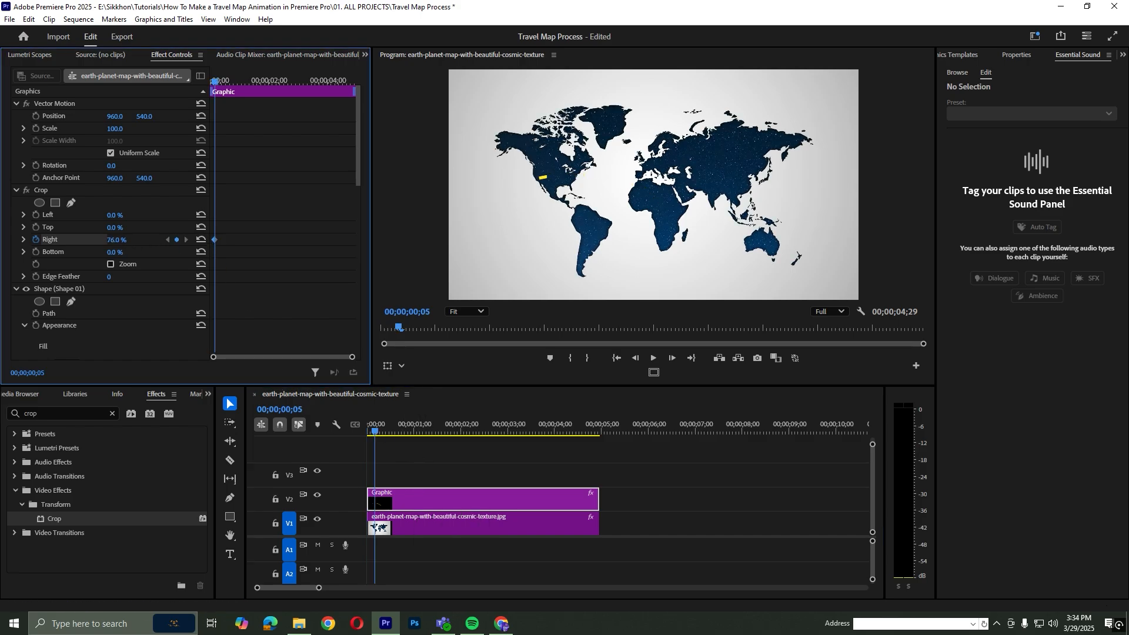
click(123, 238)
text(80)
key(Return)
Add a second Crop Right keyframe of 44% at 00;00;01;01 so the whole route is revealed
key(shift+Right)
key(shift+Right)
key(shift+Right)
key(shift+Right)
key(shift+Right)
key(shift+Right)
key(Left)
key(Left)
key(Left)
key(Left)
mouse_move(112, 241)
mouse_down()
mouse_move(83, 241)
mouse_move(94, 241)
mouse_up()
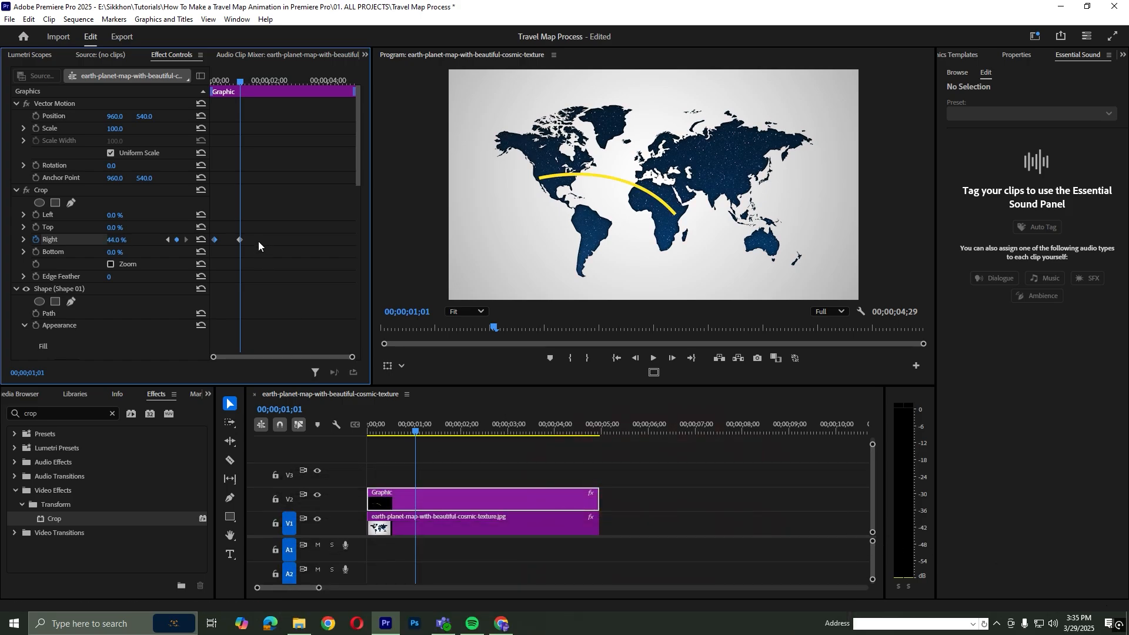
Apply Ease In and Ease Out to both Crop Right keyframes and play back the route animation
drag(251, 229, 210, 242)
right_click(214, 245)
click(294, 404)
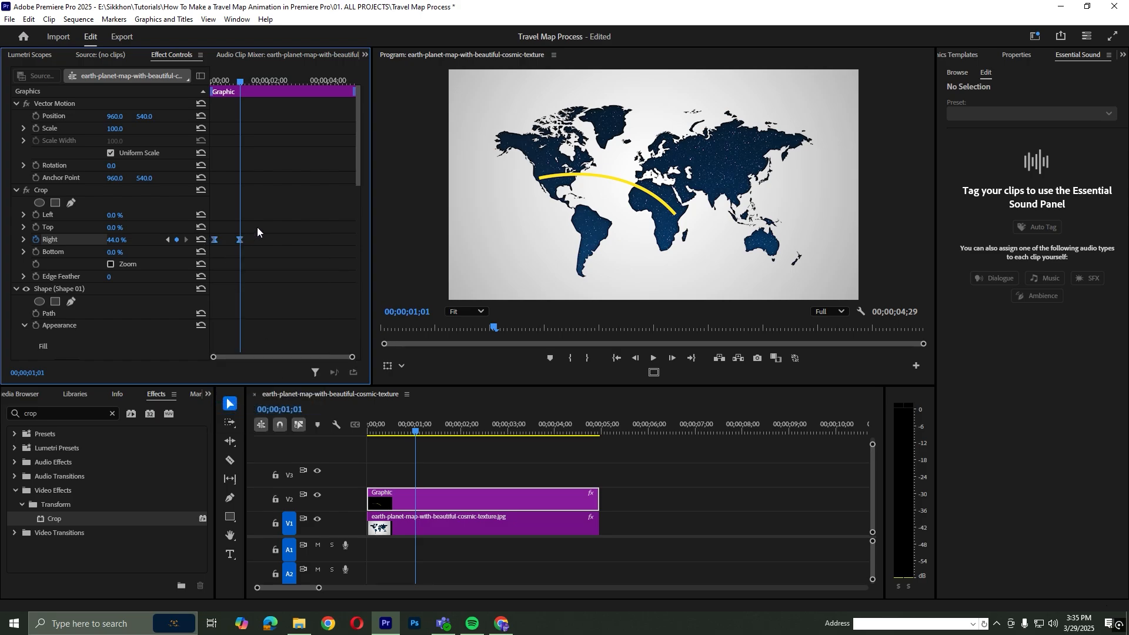
right_click(214, 239)
click(256, 418)
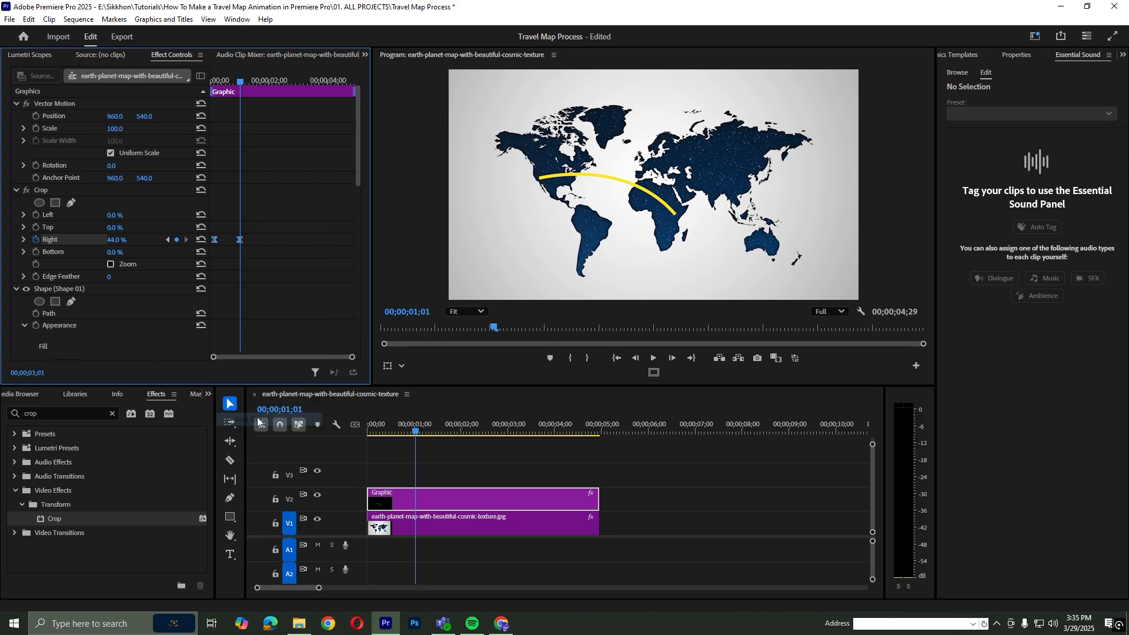
click(304, 432)
key(space)
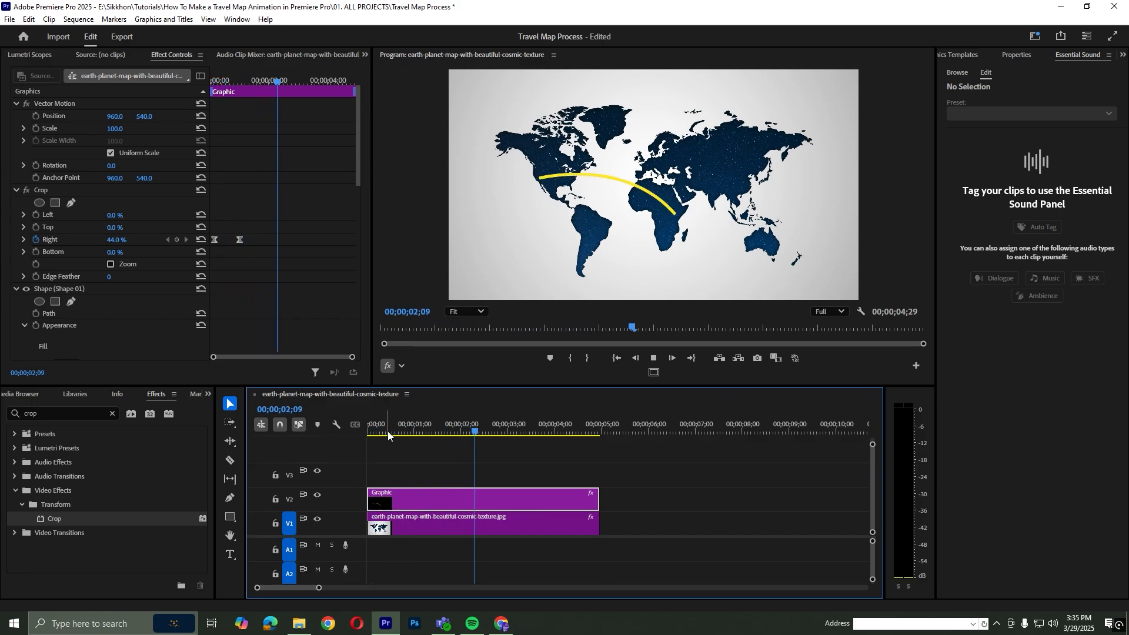
drag(374, 429, 352, 428)
Clear the effect search and place the location pin image on V3 at the start of the sequence
click(113, 413)
click(208, 393)
click(242, 411)
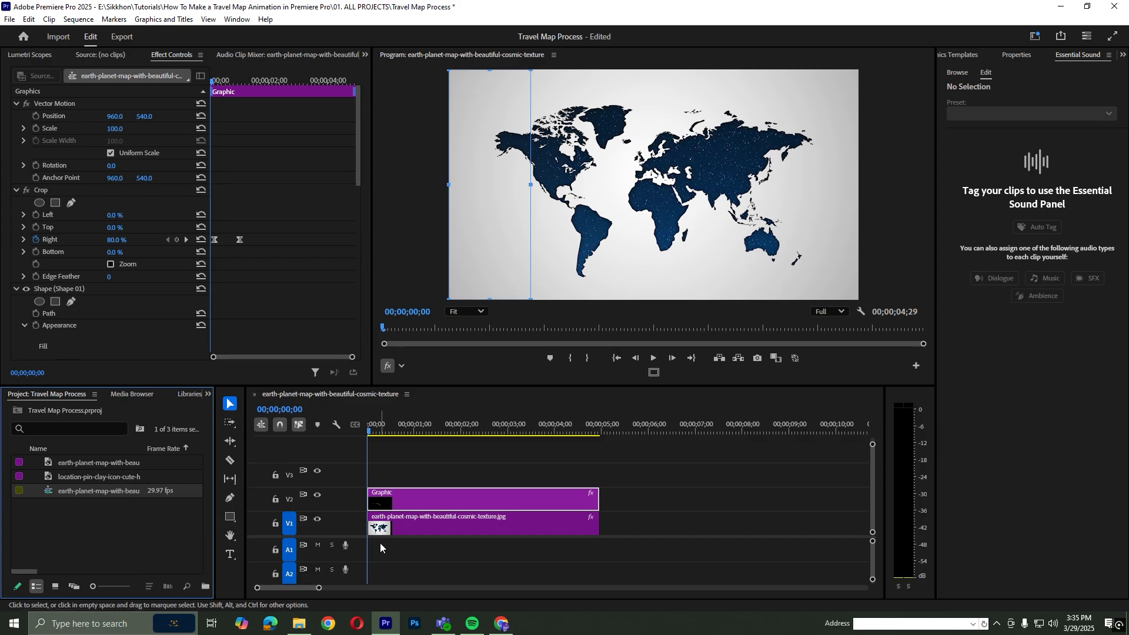
click(69, 462)
drag(88, 476, 385, 497)
Scale the location pin to 7 and position it at 425, 466 on the route's starting point
click(377, 423)
drag(379, 423, 385, 424)
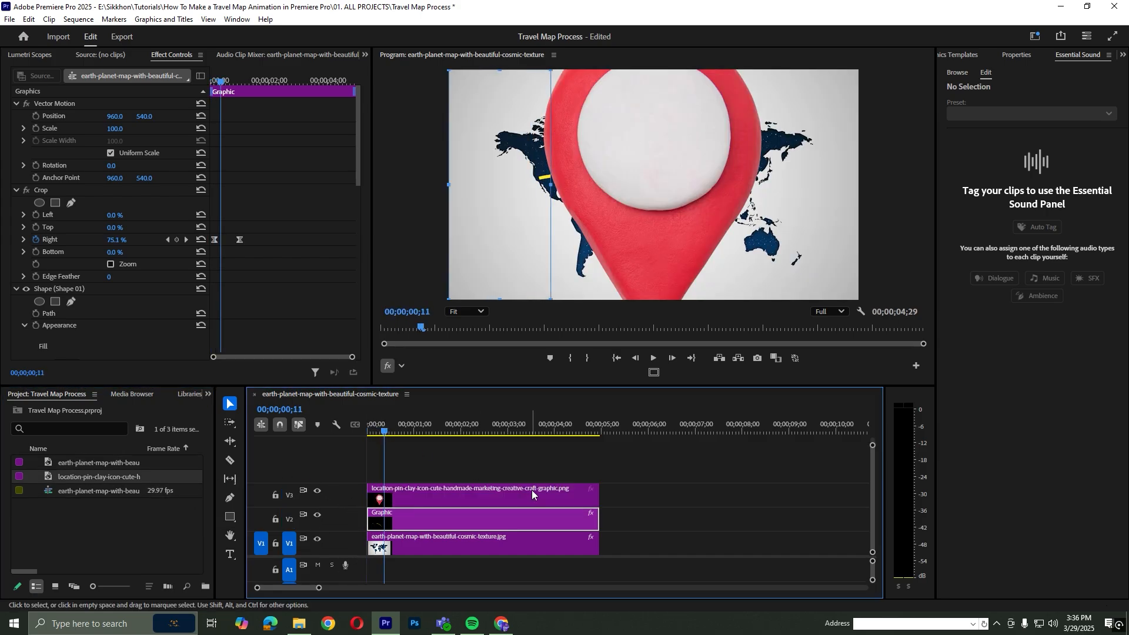
click(516, 492)
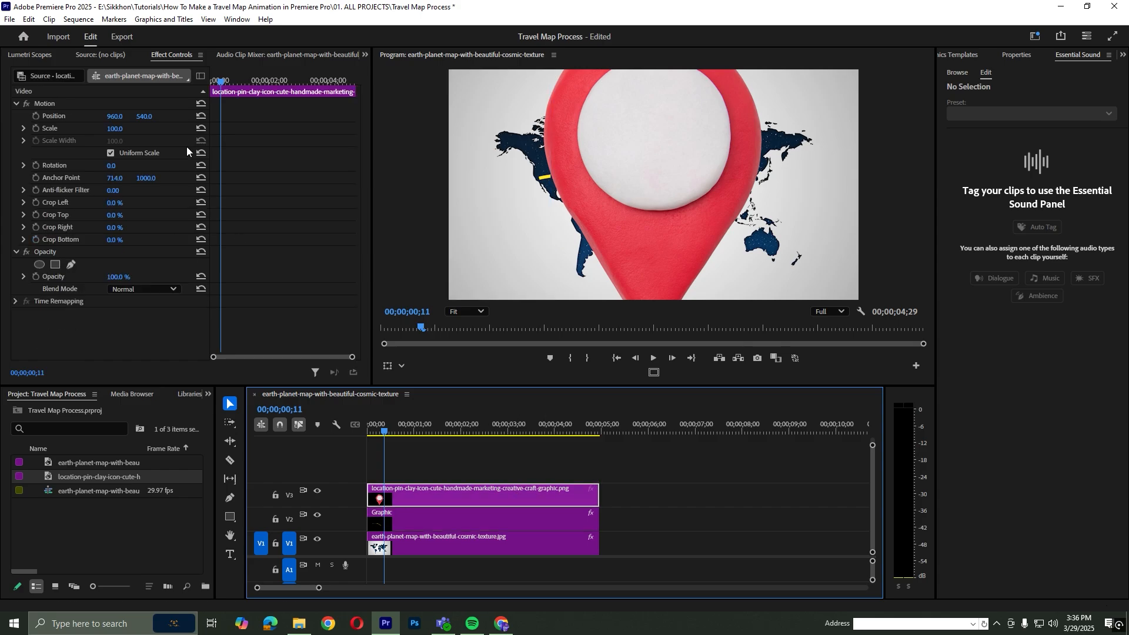
mouse_move(112, 130)
mouse_down()
mouse_move(56, 131)
mouse_move(121, 129)
mouse_move(66, 117)
mouse_up()
mouse_move(144, 115)
mouse_down()
mouse_move(127, 116)
mouse_move(142, 116)
mouse_up()
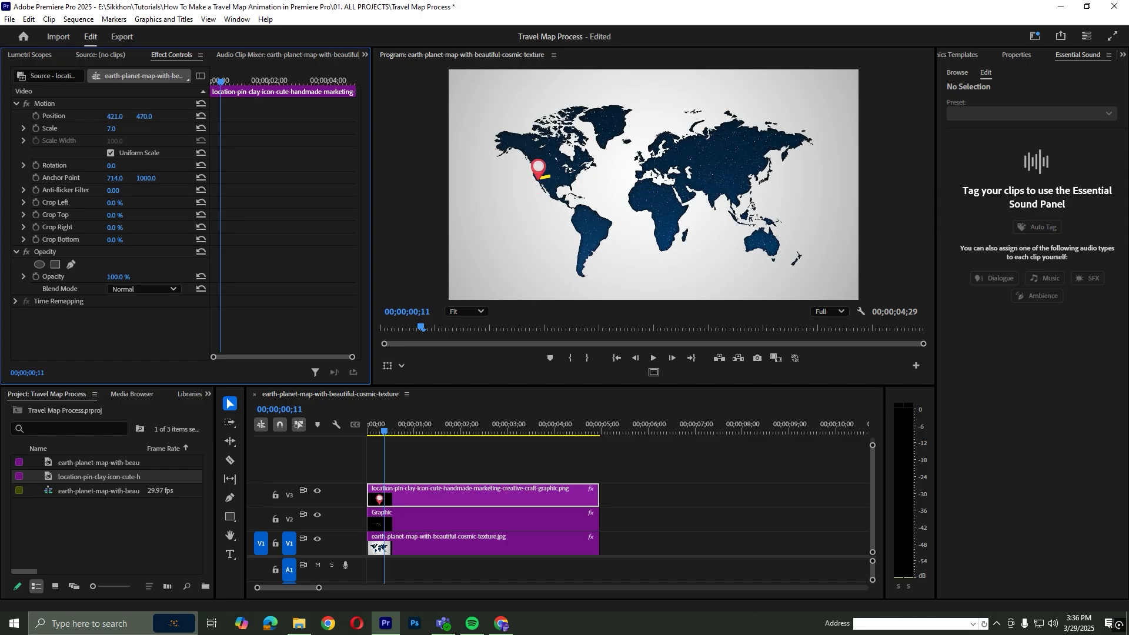
drag(115, 116, 116, 116)
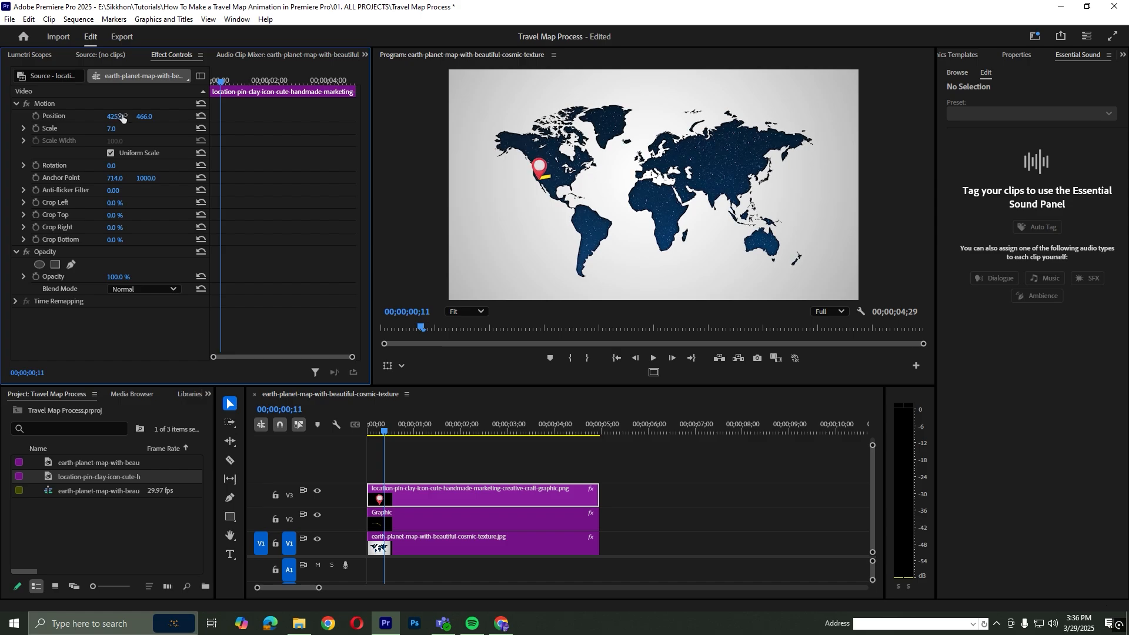
Add Position and Scale keyframes to the location pin at 00;00;00;05
click(398, 496)
click(425, 460)
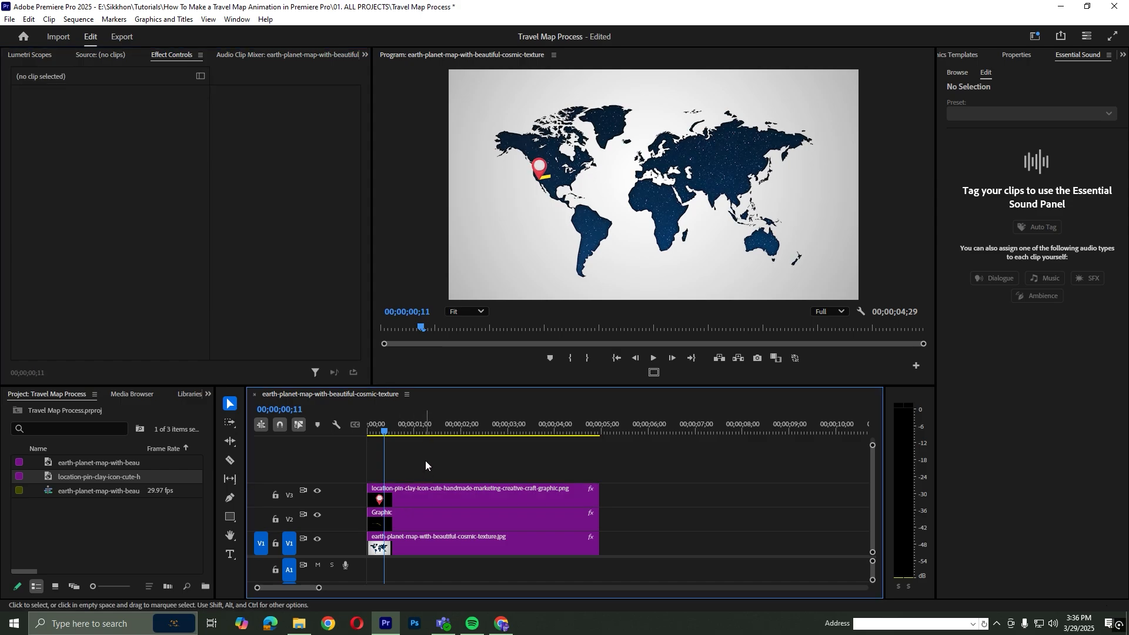
key(backslash)
key(Home)
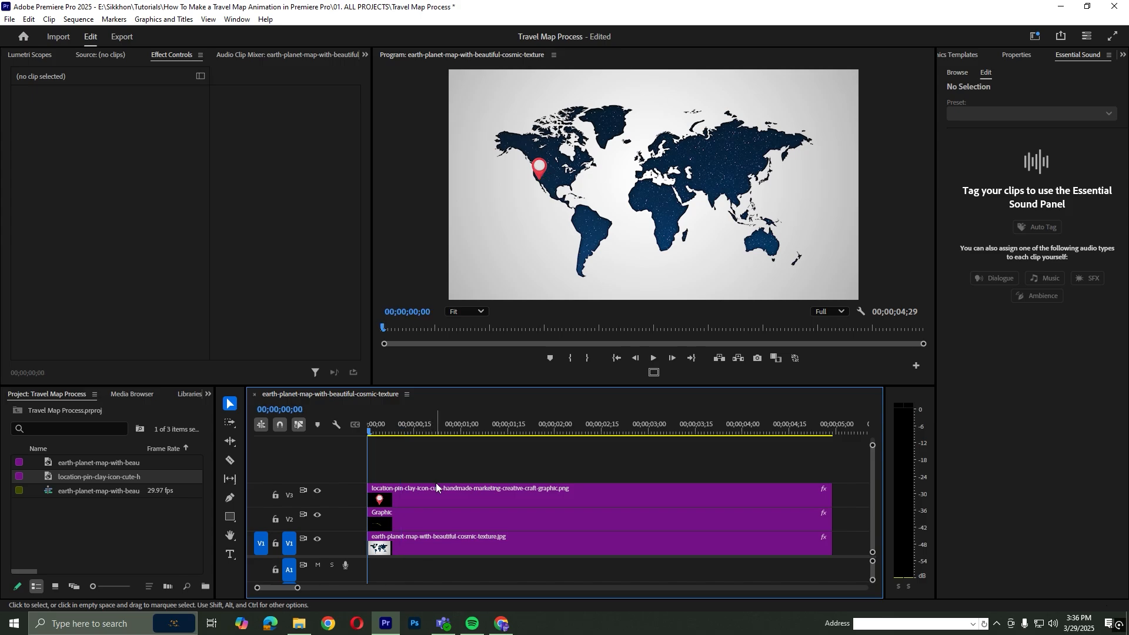
key(space)
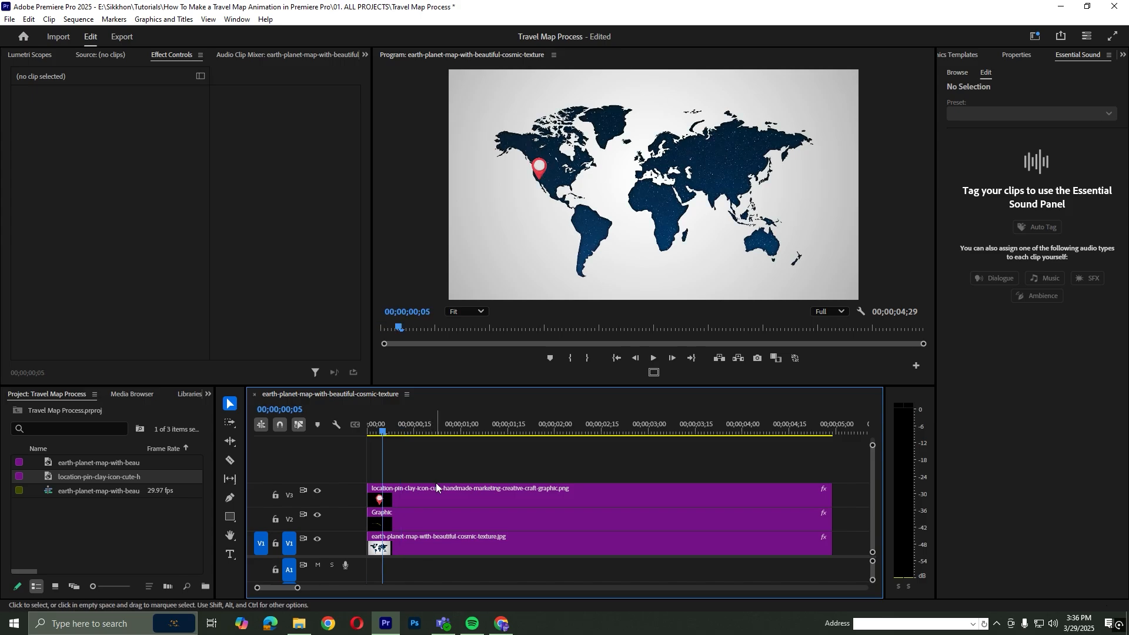
key(equal)
click(436, 487)
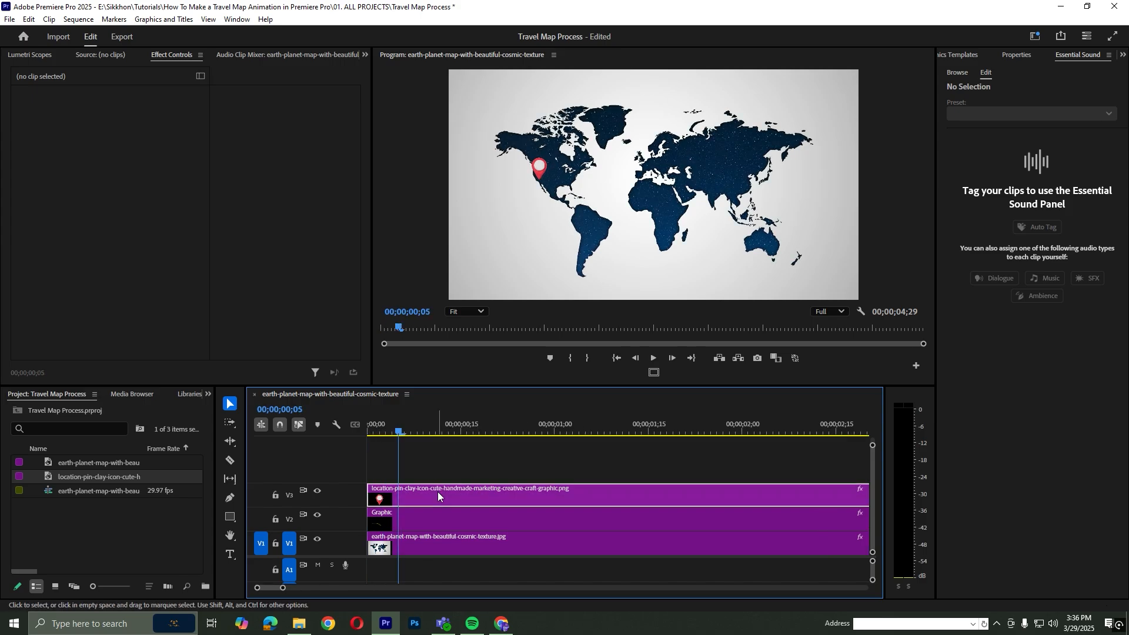
click(34, 116)
click(36, 128)
Try building a pop-up scale animation for the pin, with an intermediate scale of 7.5 before its 00;00;00;05 keyframe
key(Left)
key(Left)
key(Left)
key(Left)
key(Left)
mouse_move(111, 128)
mouse_down()
mouse_move(97, 128)
mouse_move(117, 129)
mouse_up()
key(Right)
key(Right)
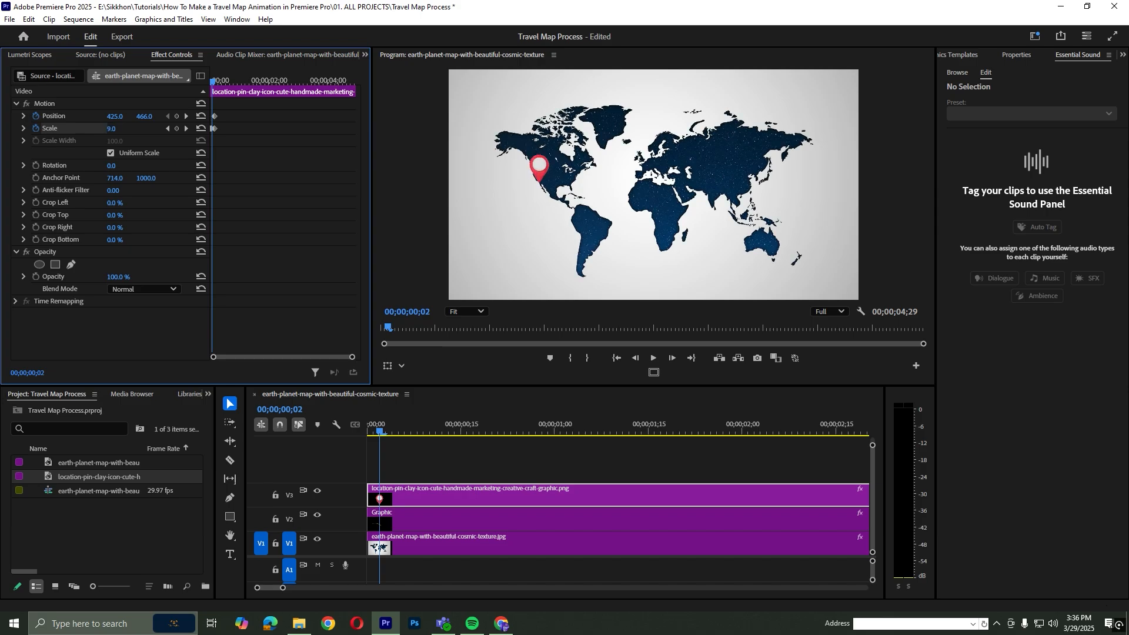
key(Right)
key(ctrl+z)
key(Right)
drag(352, 357, 302, 357)
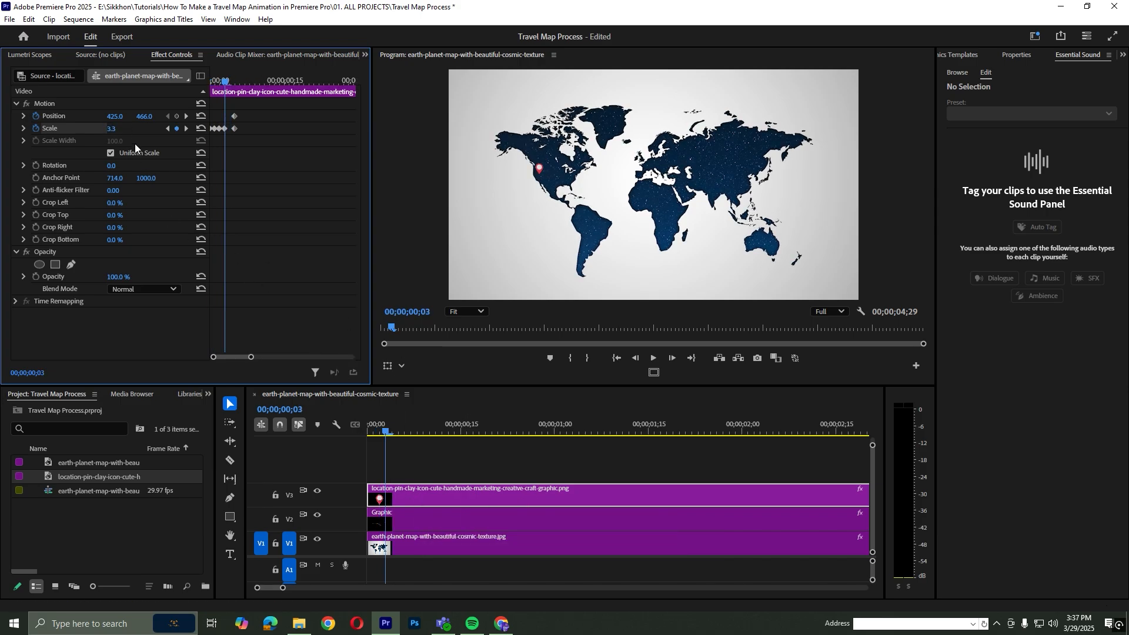
drag(112, 129, 117, 129)
click(126, 130)
text(7.5)
key(Return)
Preview the pin's scale animation and apply Ease In and Ease Out to all its scale keyframes
click(297, 439)
key(space)
key(Home)
mouse_move(215, 129)
mouse_down()
mouse_move(231, 129)
mouse_move(203, 124)
mouse_up()
click(305, 432)
key(space)
key(Home)
right_click(233, 128)
click(278, 295)
right_click(233, 129)
click(286, 308)
click(345, 426)
key(space)
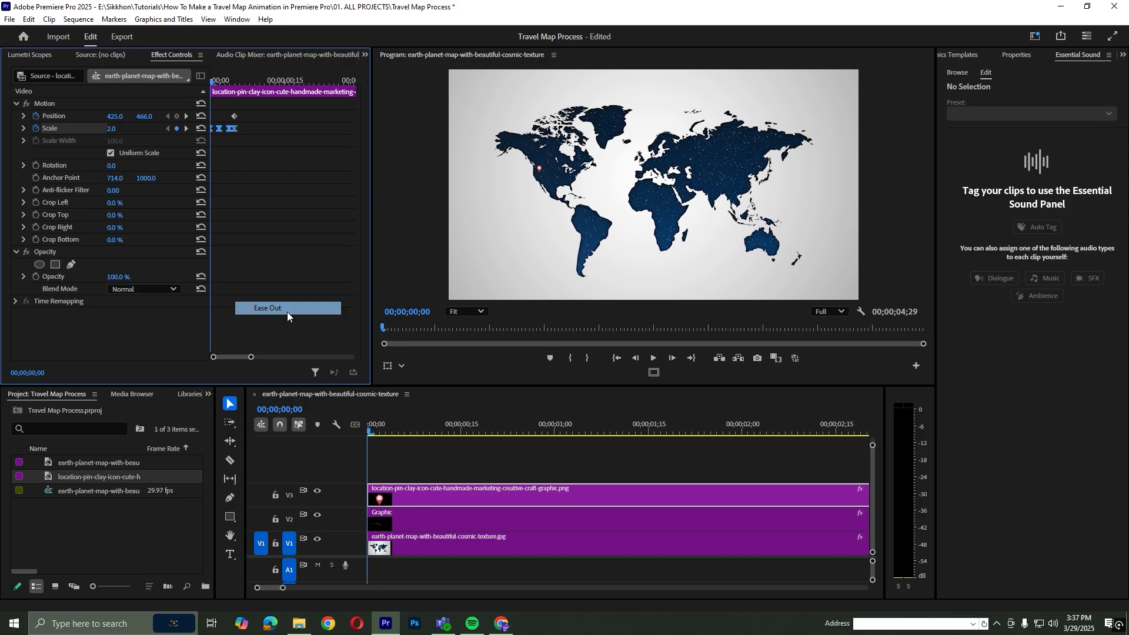
Delete all of the pin's scale keyframes
key(Home)
drag(250, 124, 202, 136)
key(Delete)
Add a Scale keyframe to the pin at 00;00;00;05 and set its scale to 0 at the first frame
click(383, 453)
key(shift+Right)
click(177, 128)
key(Home)
click(111, 129)
text(0)
key(Return)
Set the pin's scale to 8.4 at 00;00;00;02 for an overshoot
key(Right)
key(Right)
click(112, 128)
text(8.4)
key(Return)
Preview the pin animation and move the 8.4 scale keyframe to 00;00;00;03
click(345, 426)
key(space)
key(Home)
key(Right)
key(Right)
key(Right)
drag(219, 128, 224, 128)
Apply Ease In and Ease Out to all the pin's new scale keyframes and play back the result
click(50, 128)
right_click(233, 128)
click(263, 294)
right_click(235, 129)
click(286, 306)
mouse_move(380, 428)
mouse_down()
mouse_move(355, 427)
mouse_move(371, 427)
mouse_up()
key(space)
key(space)
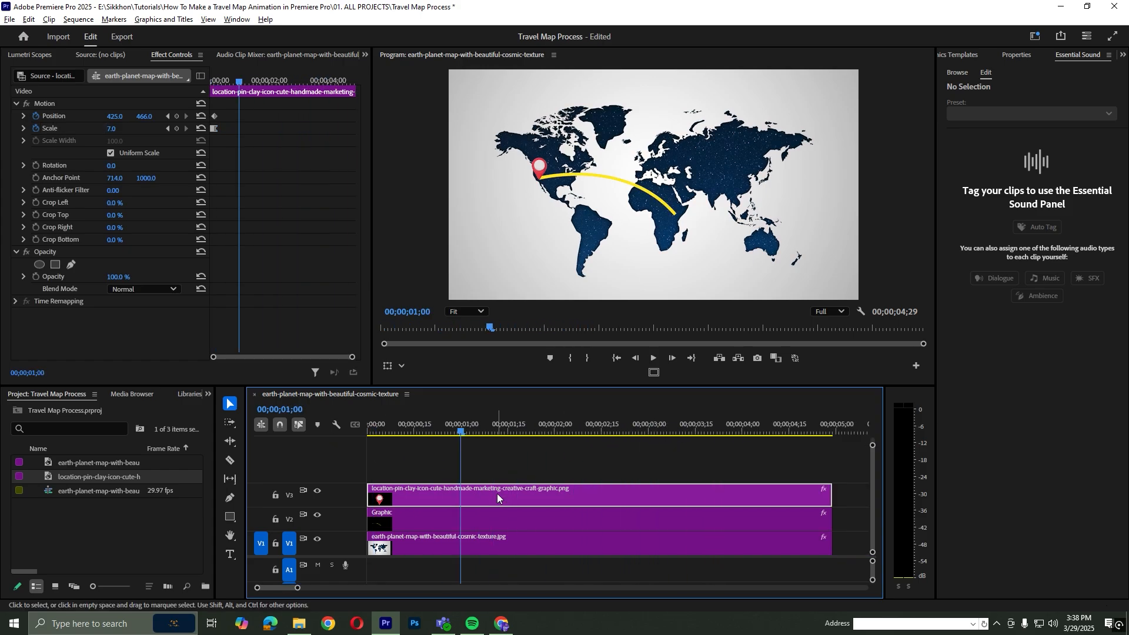
Duplicate the location pin clip onto V4 and remove the copy's position and scale keyframes
drag(496, 493, 495, 476)
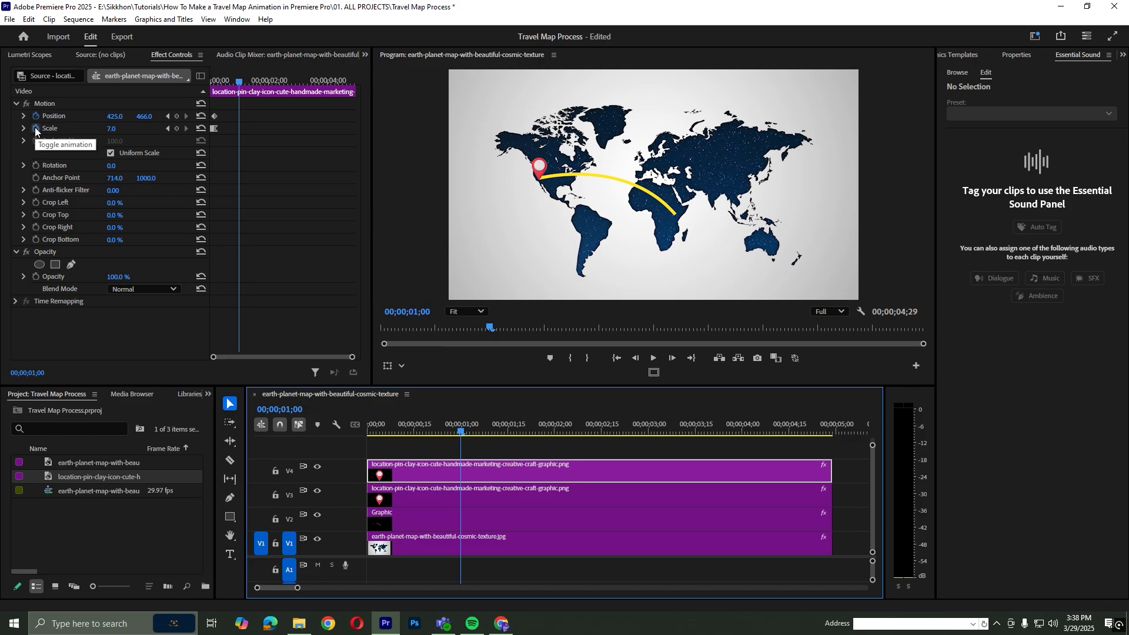
click(35, 129)
key(Return)
Position the copied pin at 1063, 634 on the route's East African end and trim its clip to start at 00;00;01;00
drag(116, 116, 243, 117)
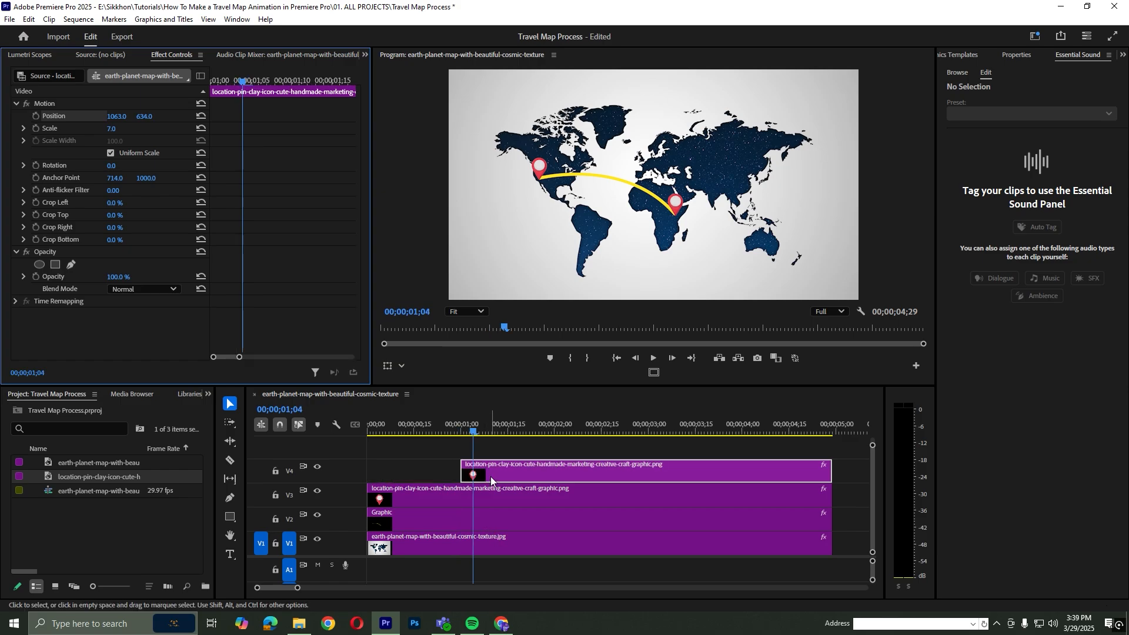
click(492, 477)
Add Position and Scale keyframes to the second pin at 00;00;01;04
click(36, 117)
click(36, 117)
click(36, 128)
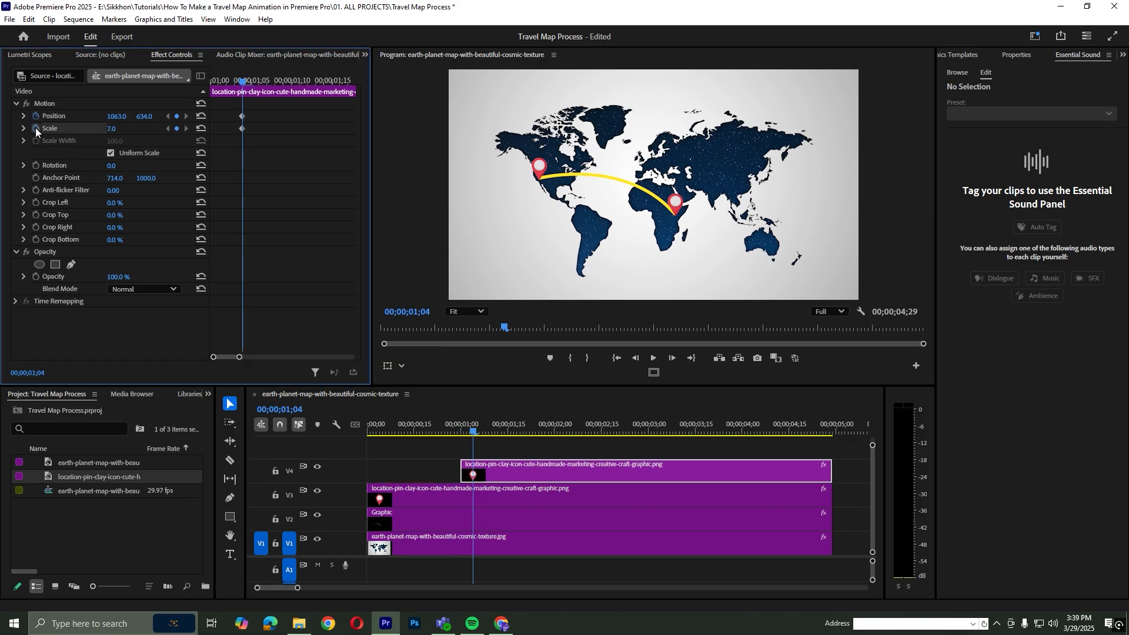
Enable targeting on tracks V2, V3 and V4, and set the second pin's scale to 2 at 00;00;01;00
key(Home)
click(289, 470)
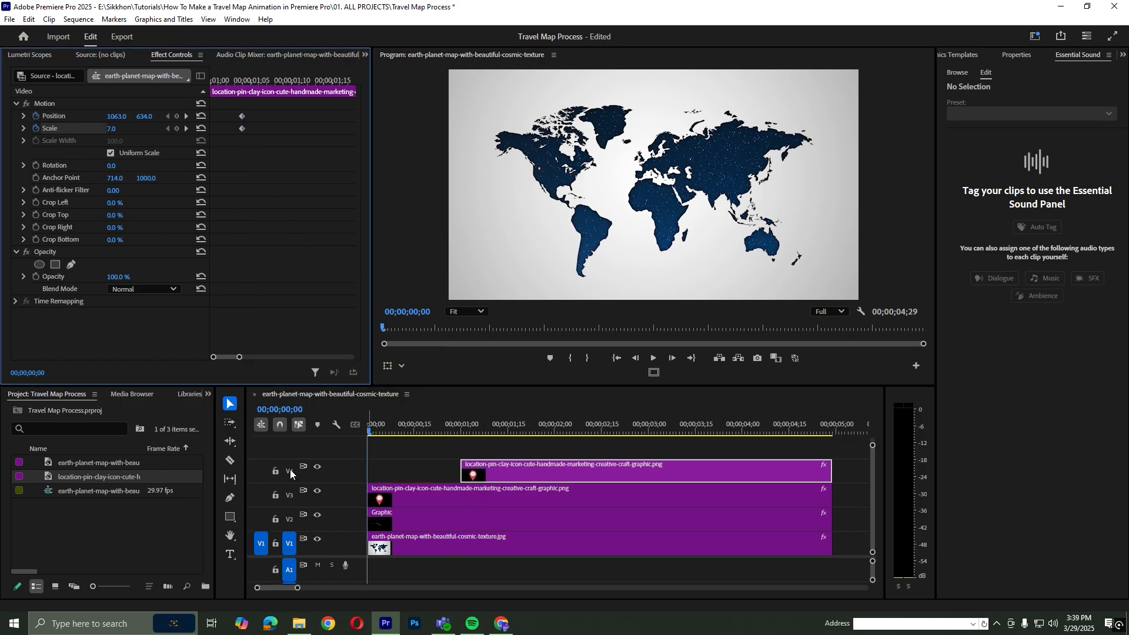
click(289, 495)
click(289, 519)
key(Down)
click(113, 128)
text(2)
key(Return)
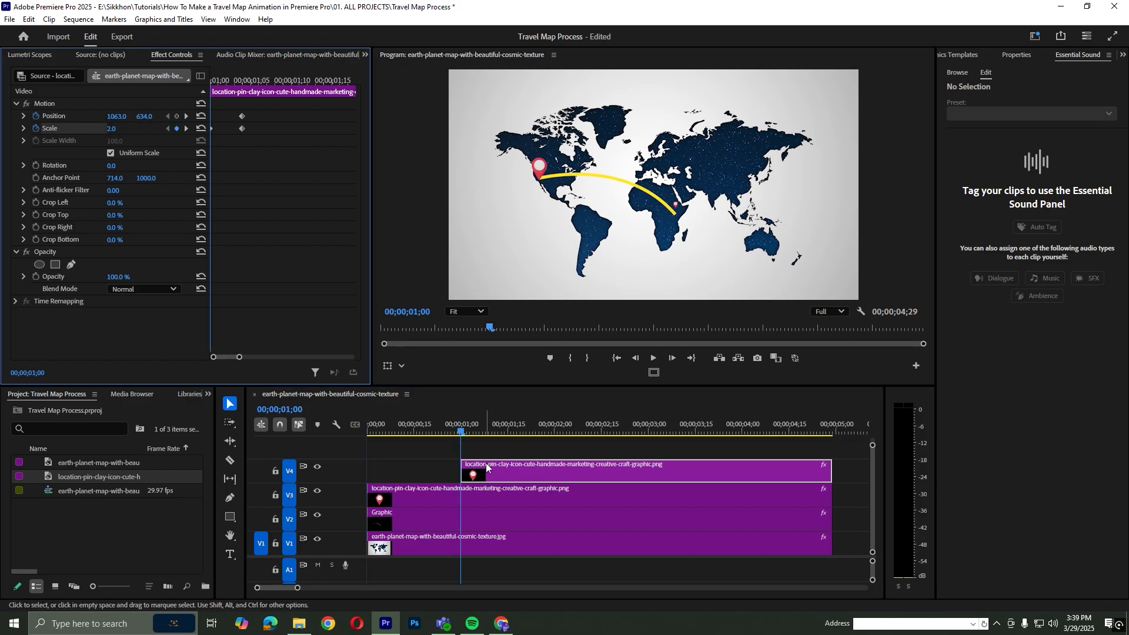
Enlarge the second pin with a new scale keyframe two frames after the start of its clip
key(Right)
key(Right)
drag(112, 128, 126, 129)
Apply Ease In and Ease Out to all of the second pin's scale keyframes and play back the result
drag(263, 138, 192, 132)
right_click(241, 128)
click(297, 307)
right_click(242, 127)
click(233, 127)
right_click(243, 128)
click(297, 308)
click(408, 432)
key(space)
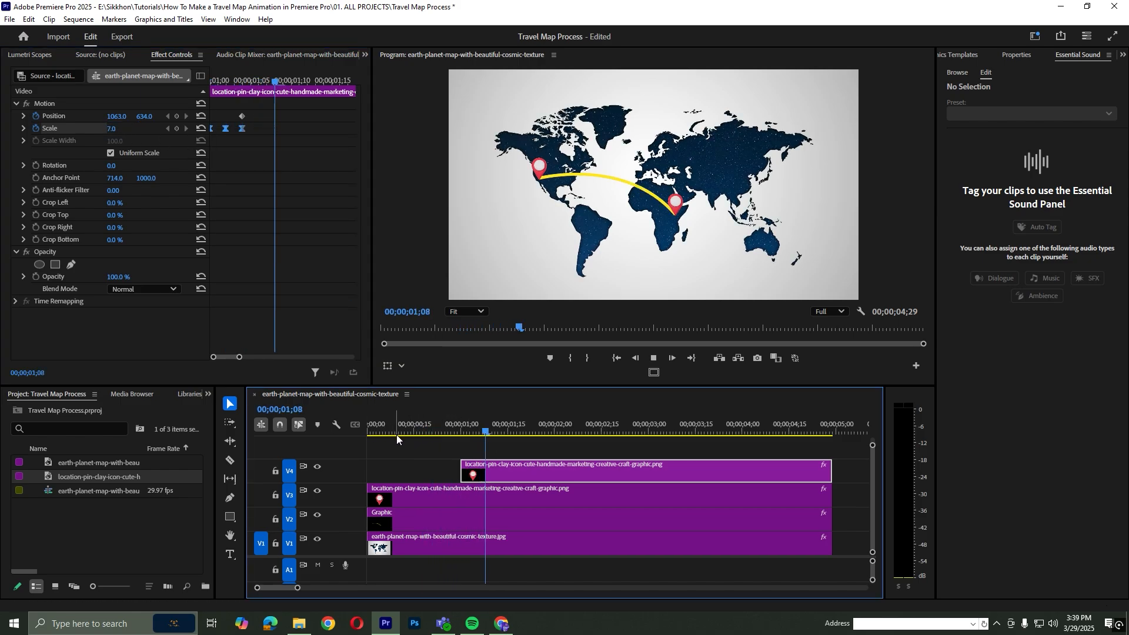
Move the second pin's clip on V4 about two frames earlier and play back the timing
click(453, 432)
drag(480, 465, 473, 464)
click(404, 433)
key(space)
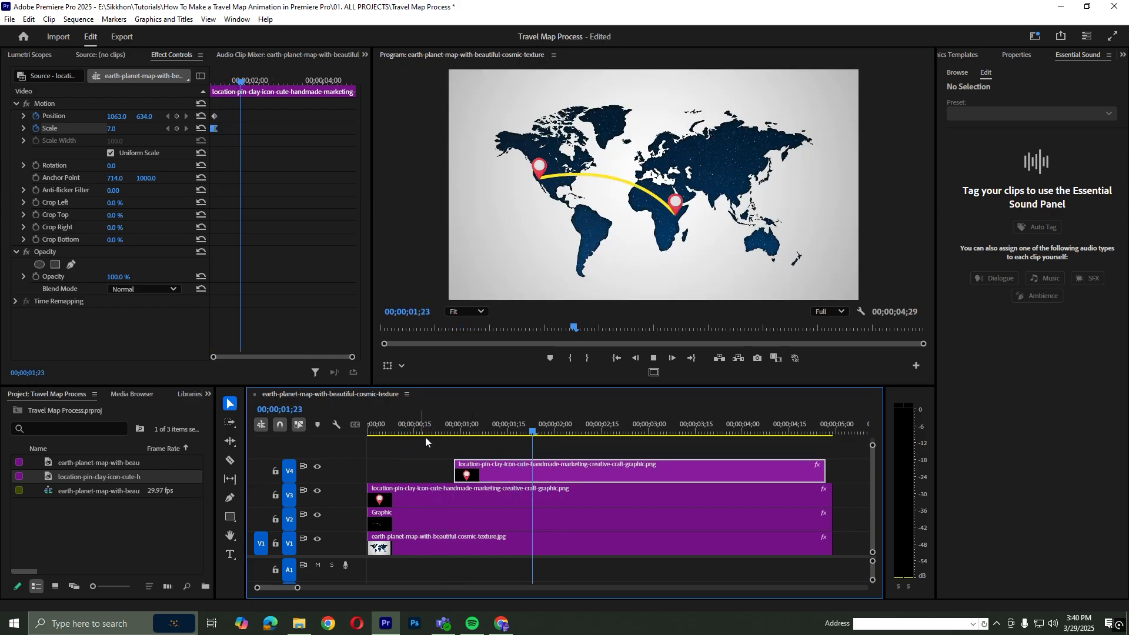
Extend the end of the second pin's clip to match the other tracks' clips and save the project
drag(824, 472, 832, 472)
click(721, 453)
key(ctrl+s)
Play the finished route and pin animation repeatedly from the beginning of the sequence to review it
drag(377, 432, 366, 432)
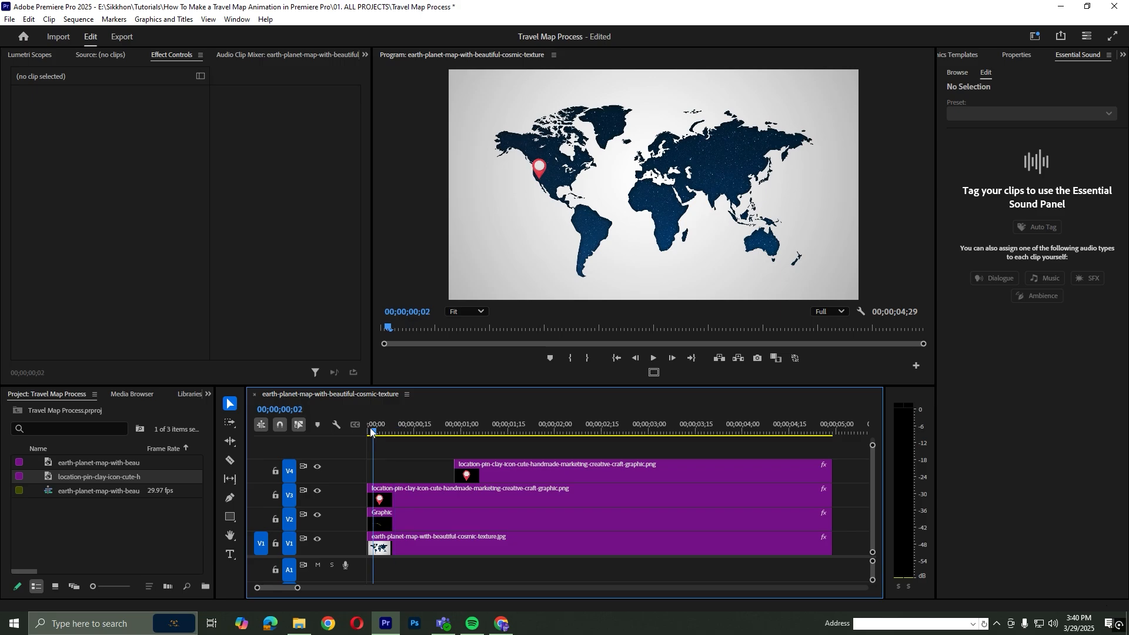
key(space)
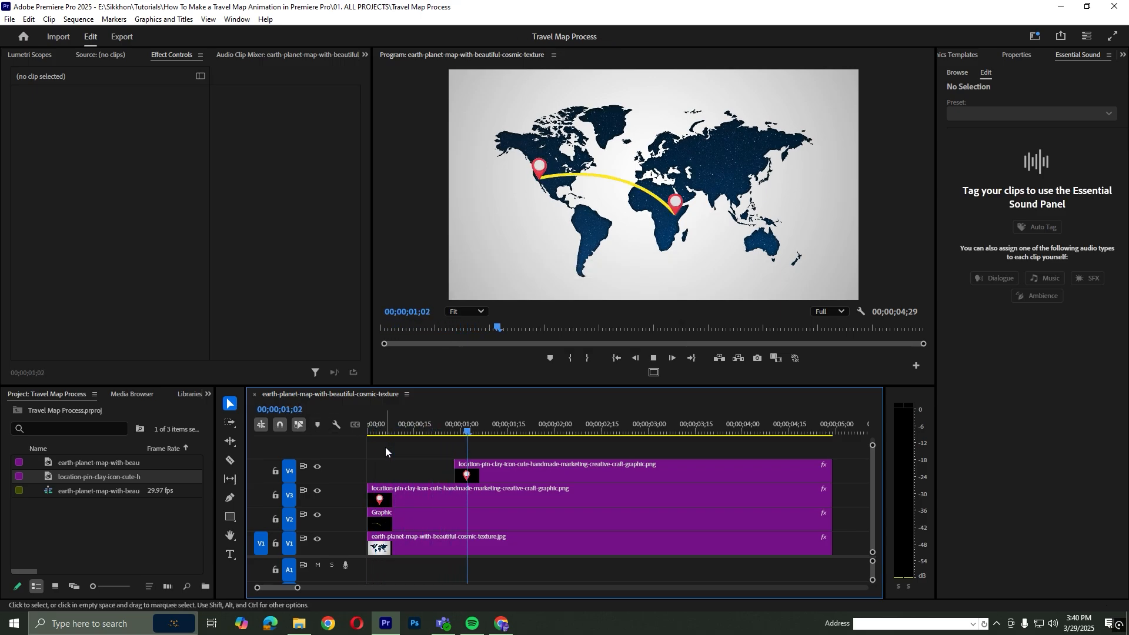
click(437, 421)
click(379, 435)
key(space)
drag(393, 432, 332, 430)
key(space)
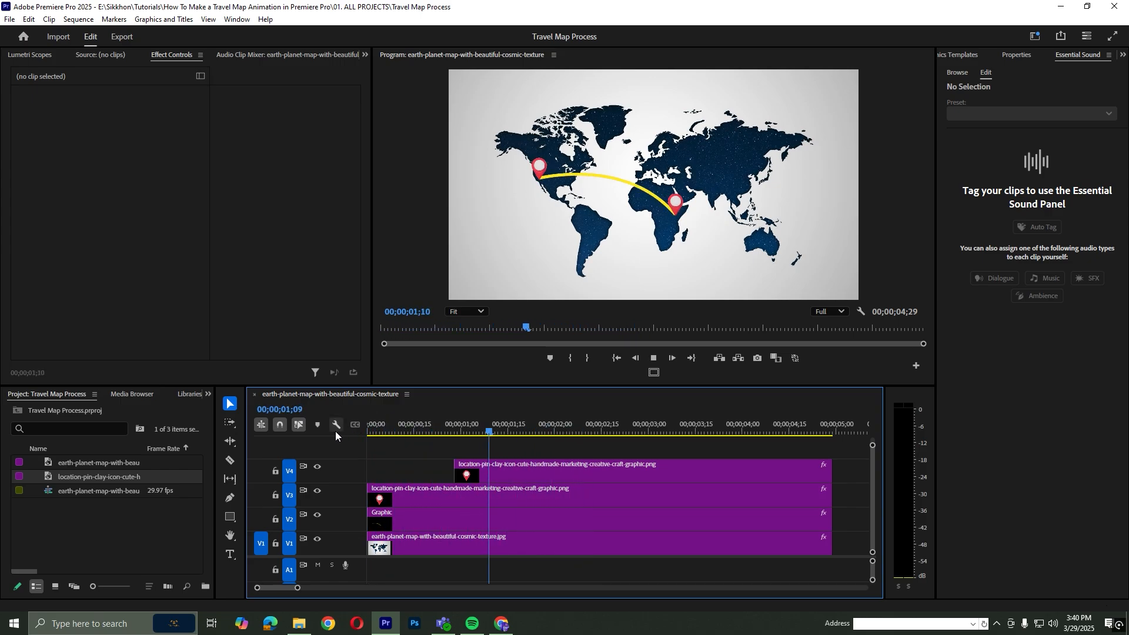
drag(391, 430, 351, 428)
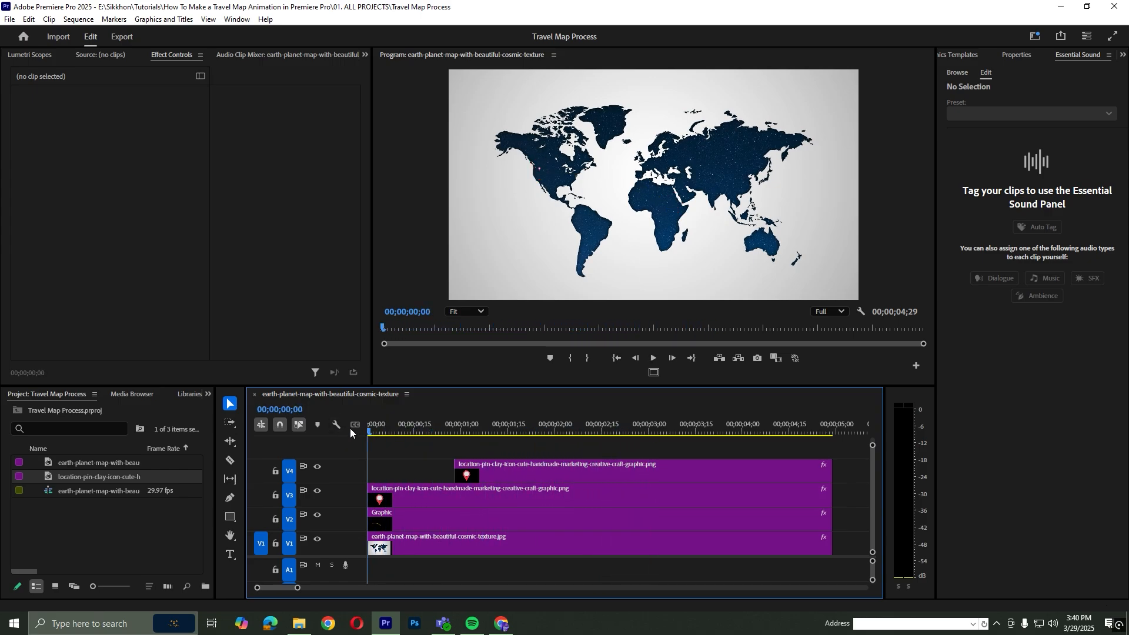
scroll(675, 155, up, 2)
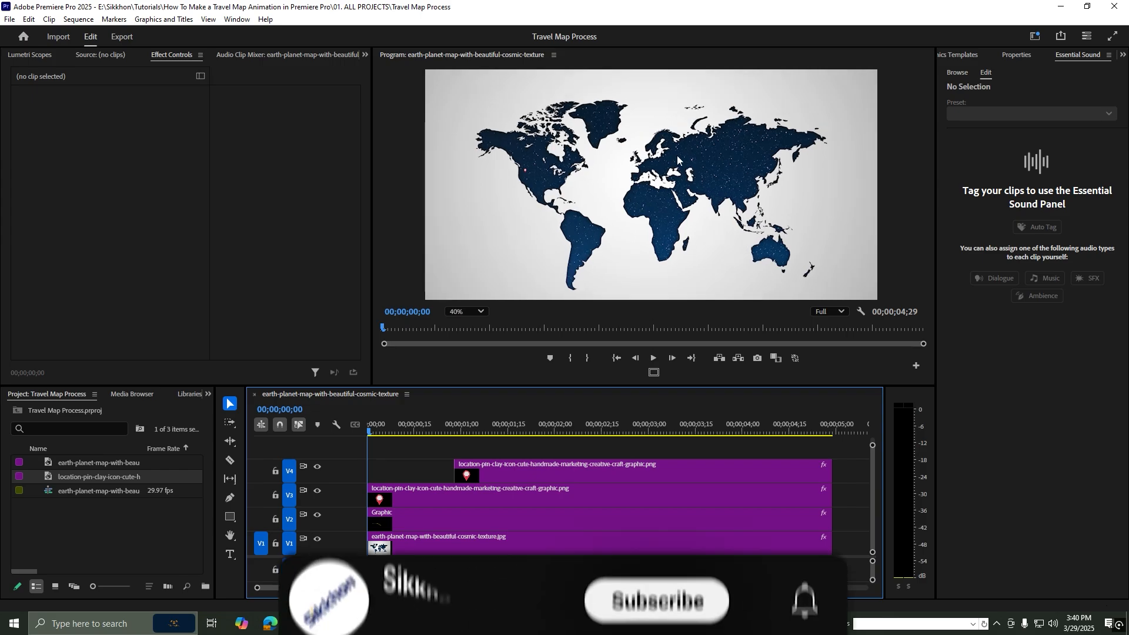
drag(398, 429, 321, 440)
key(space)
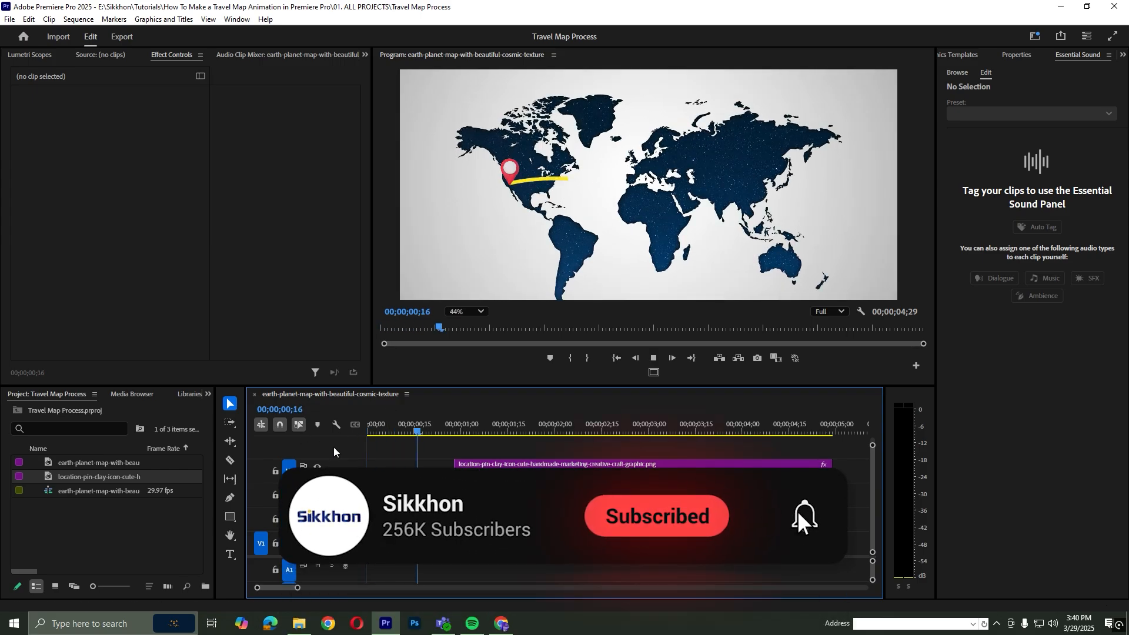